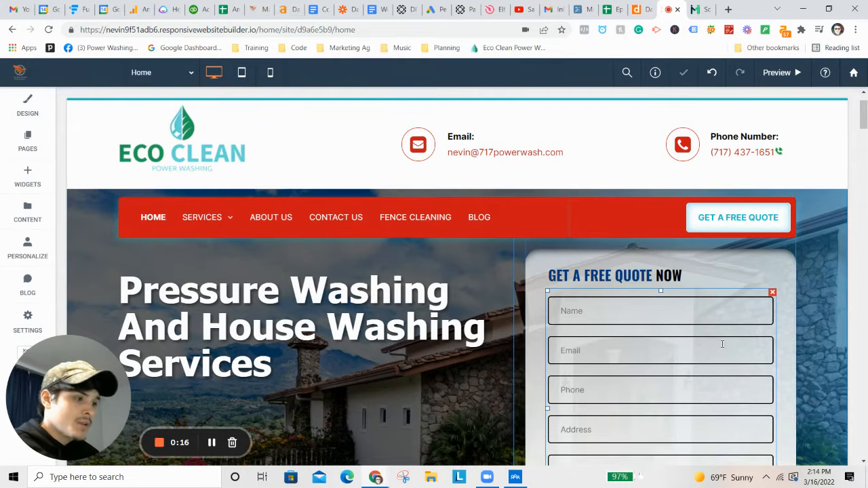
Step: Open the quote form's content settings, add a 100%-wide test field, then delete it
scroll(720, 345, "down", 2)
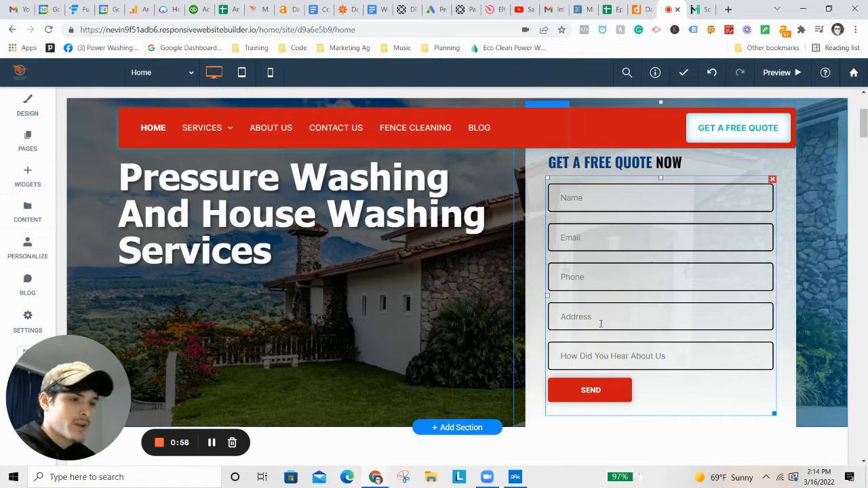
left_click(600, 318)
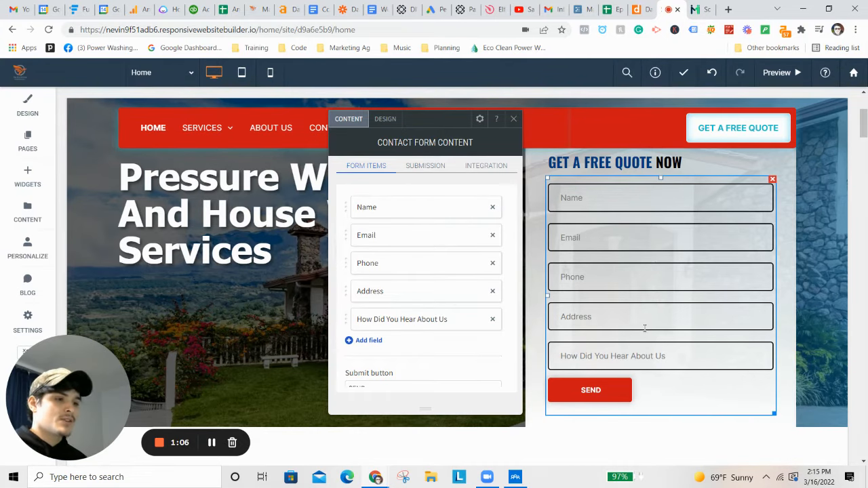
left_click(369, 341)
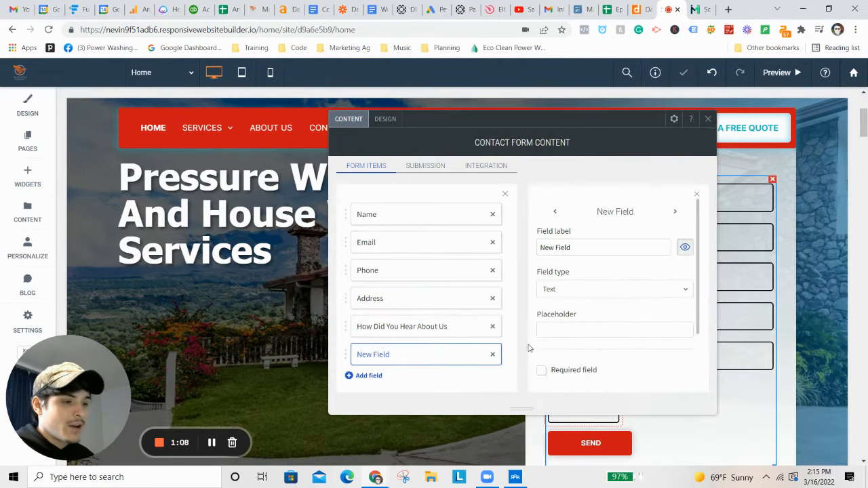
left_click_drag(575, 369, 695, 373)
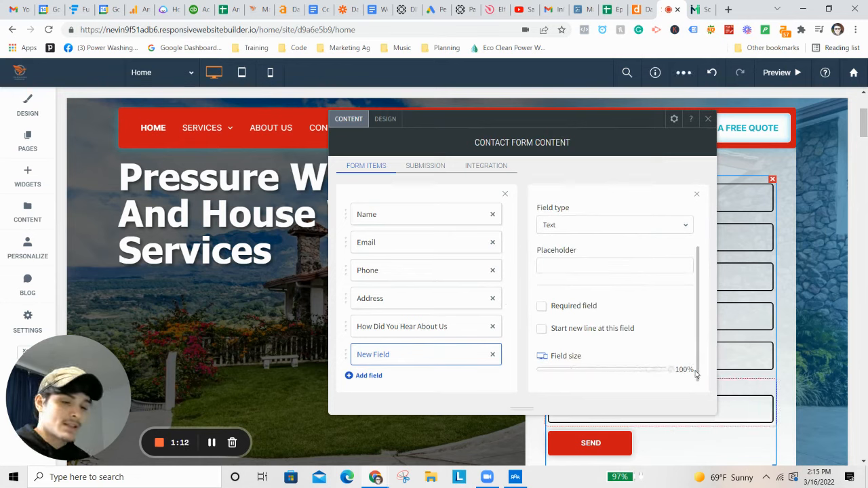
left_click(492, 357)
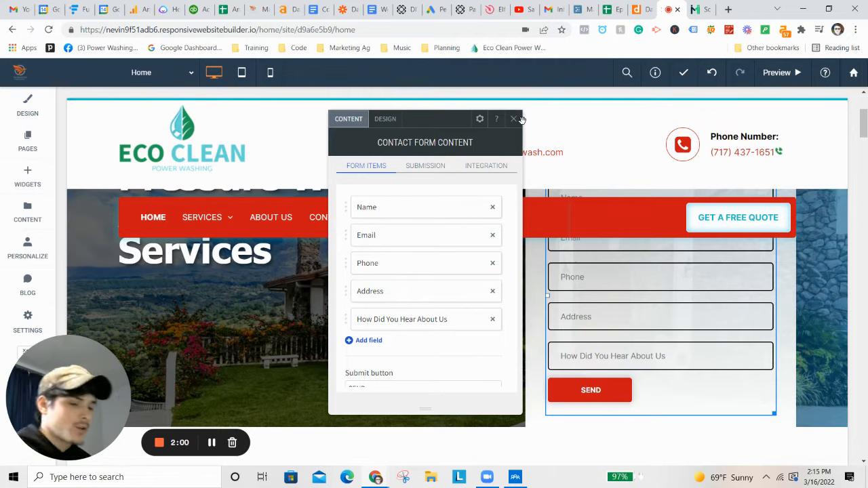
Step: Show the form's integrations and open the Google Sheets integration settings
scroll(380, 298, "down", 3)
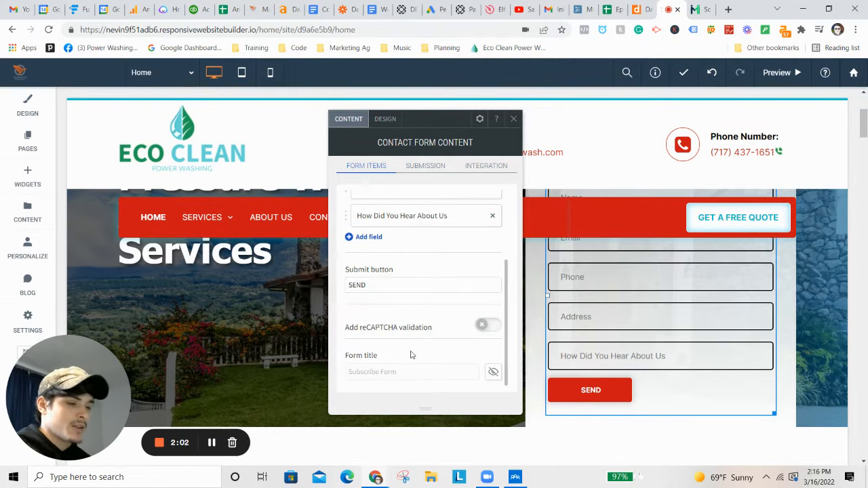
scroll(410, 354, "up", 3)
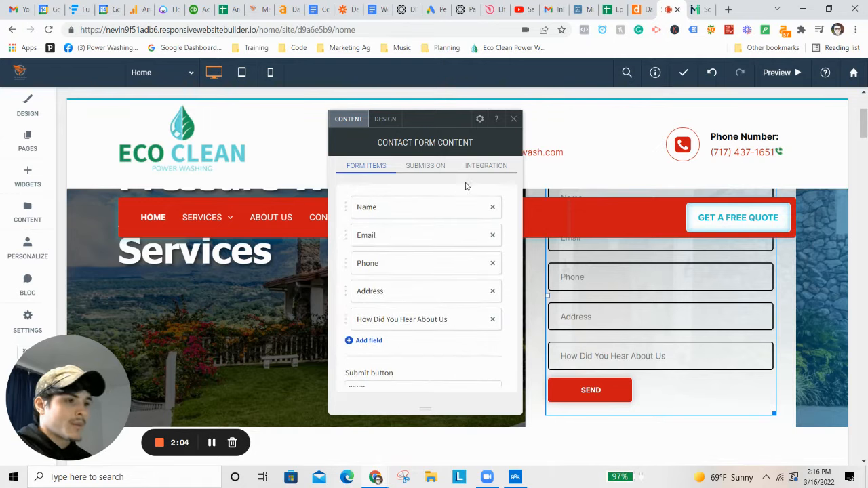
left_click(481, 167)
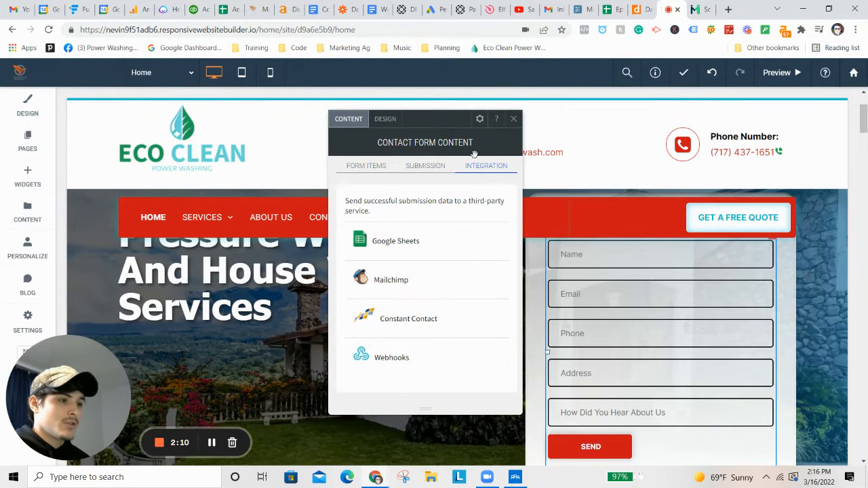
left_click(392, 243)
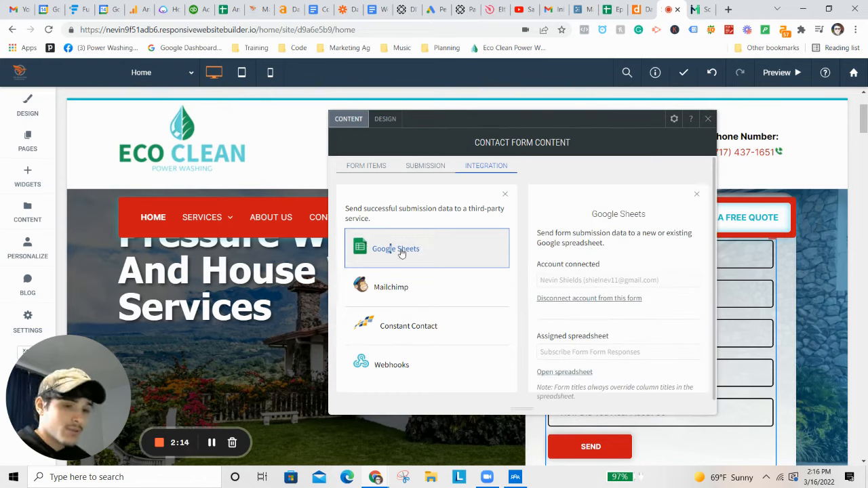
Step: Open the linked Subscribe Form Form Responses spreadsheet and make header row 1 taller
scroll(588, 312, "down", 1)
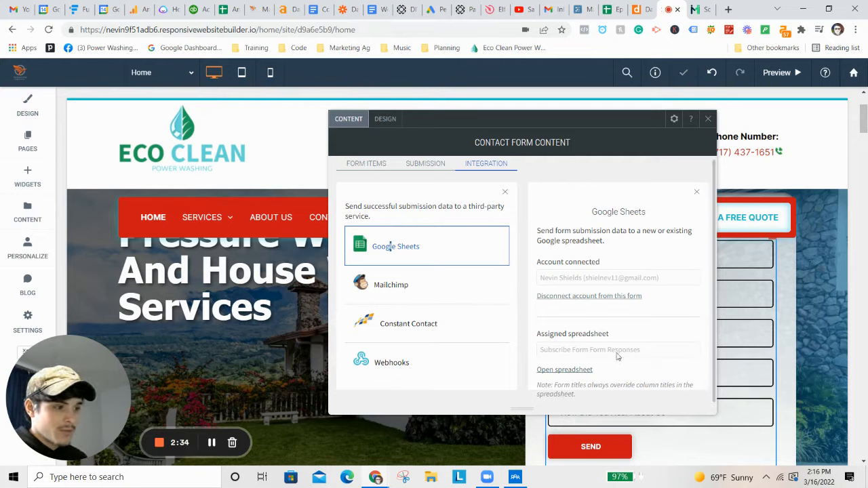
left_click(569, 370)
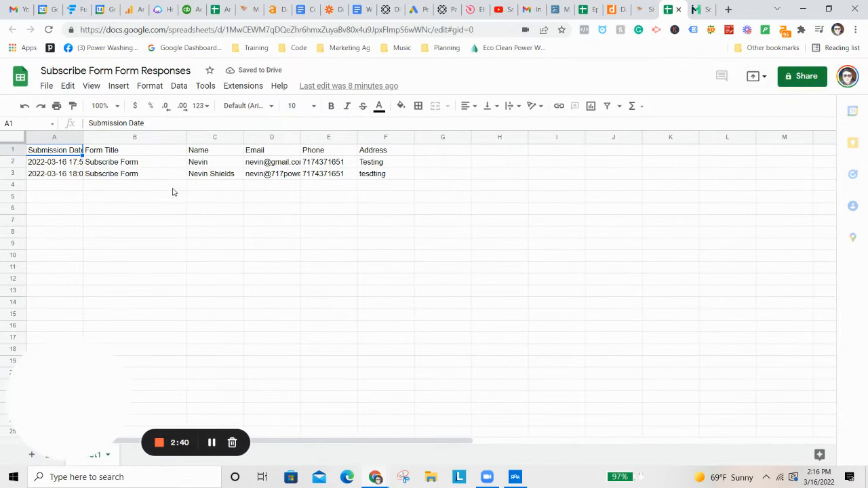
left_click_drag(14, 156, 24, 169)
left_click(212, 167)
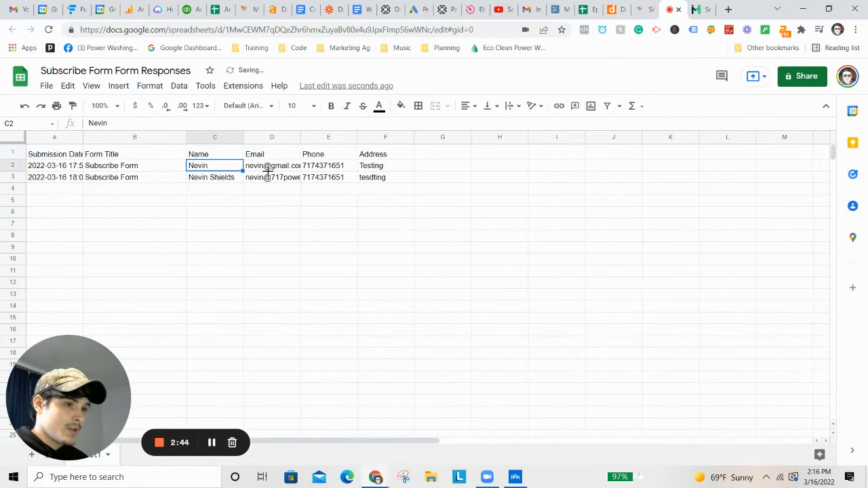
Step: Back in the editor, close the contact form settings and preview the site
left_click(640, 10)
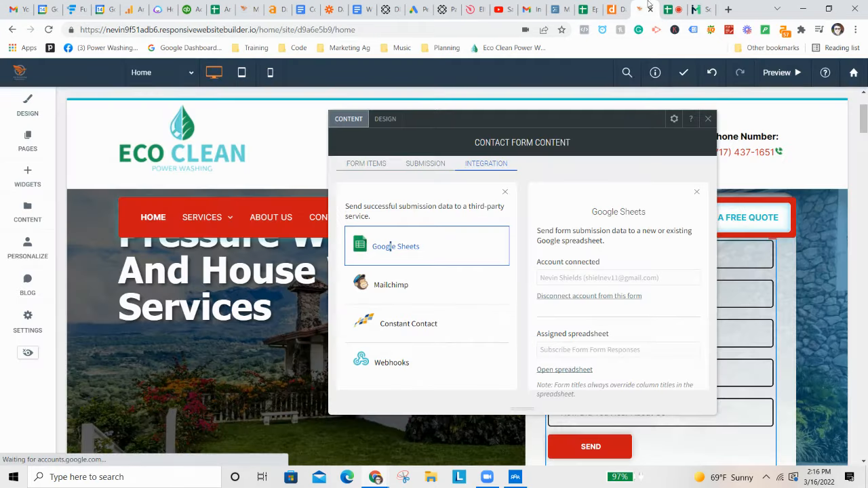
left_click(707, 120)
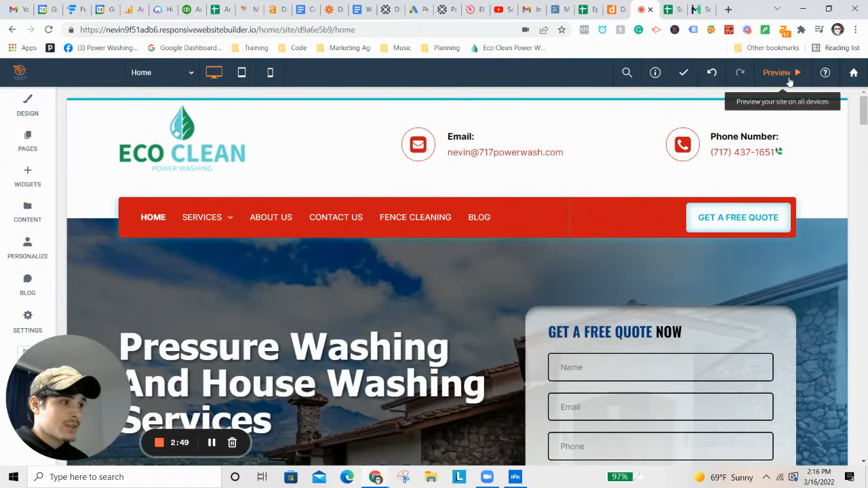
left_click(778, 72)
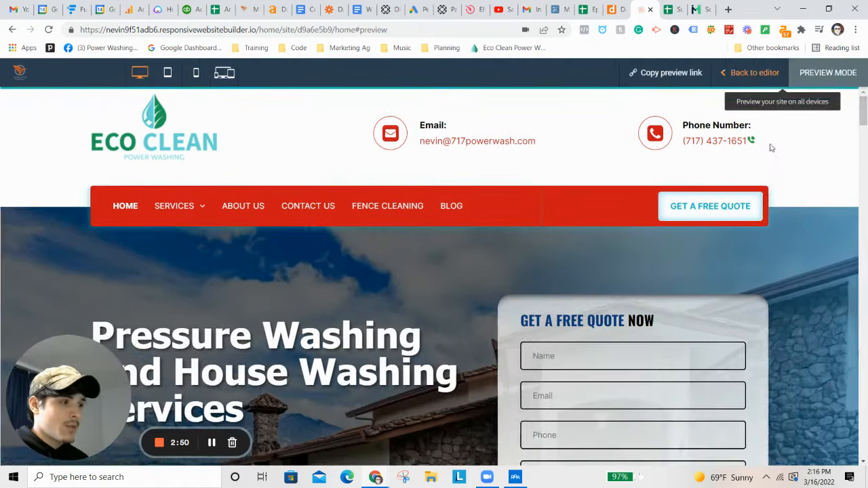
scroll(800, 288, "down", 2)
Step: Fill the quote form's Name field with a test customer name and enter an email address
left_click(610, 253)
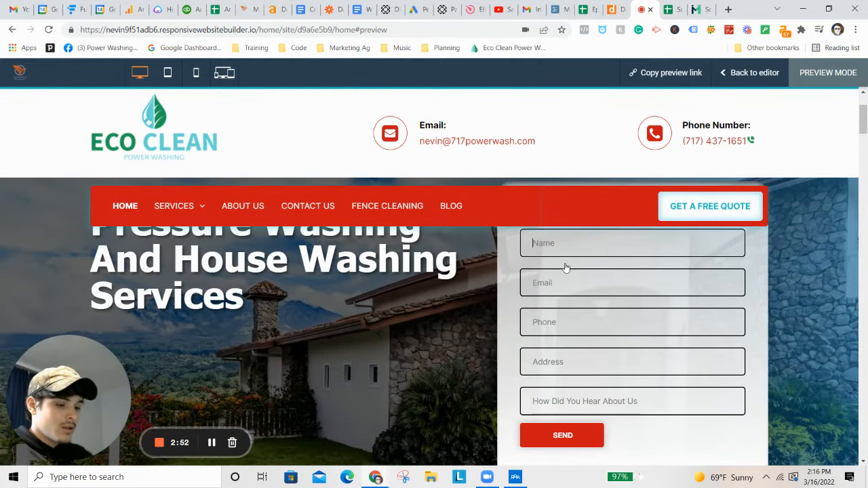
type("Nevin")
key("Tab")
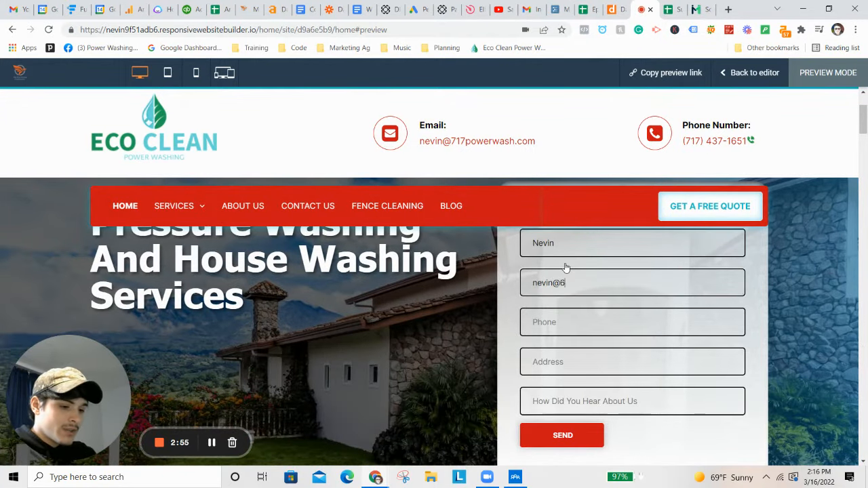
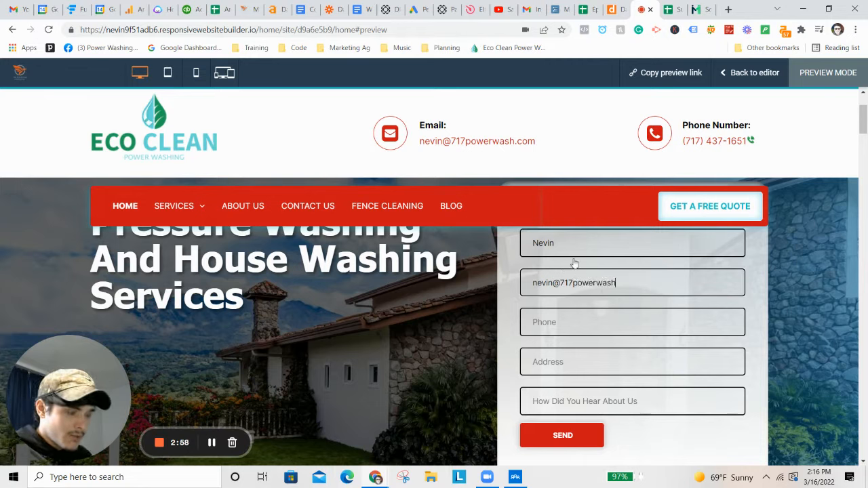
double_click(569, 252)
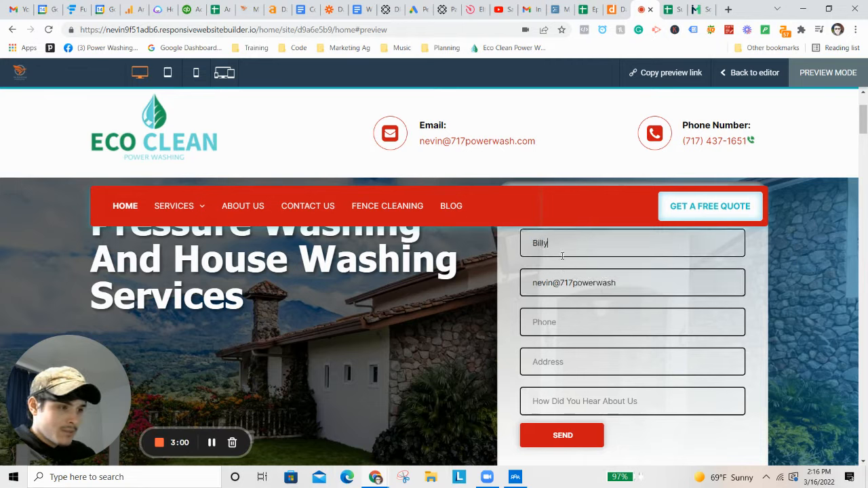
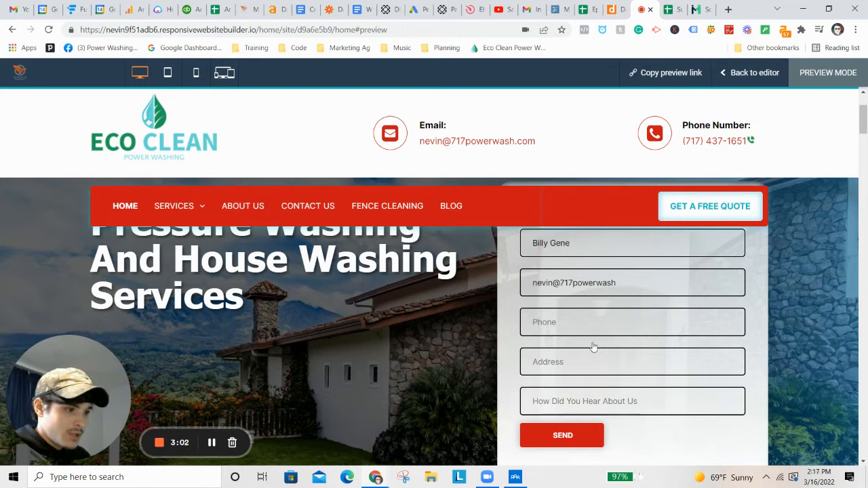
Step: Enter a phone number, address 'testing' and source 'Google', then submit the form
left_click(544, 324)
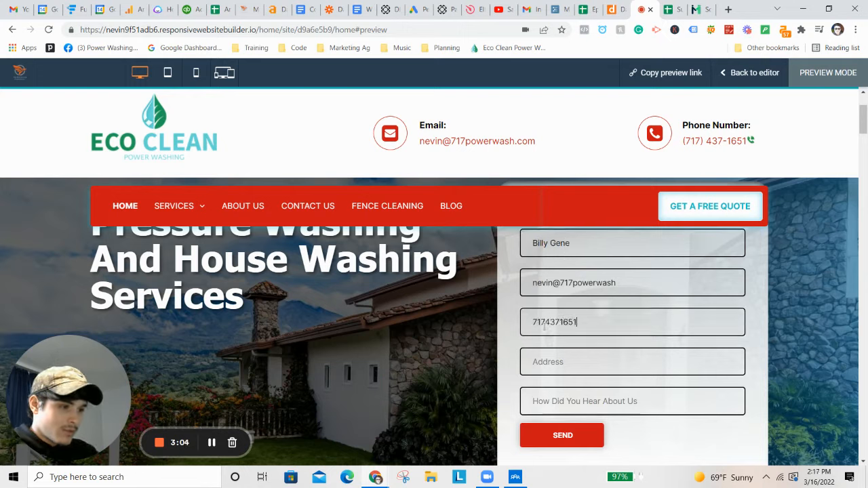
key("Tab")
type("testing")
key("Tab")
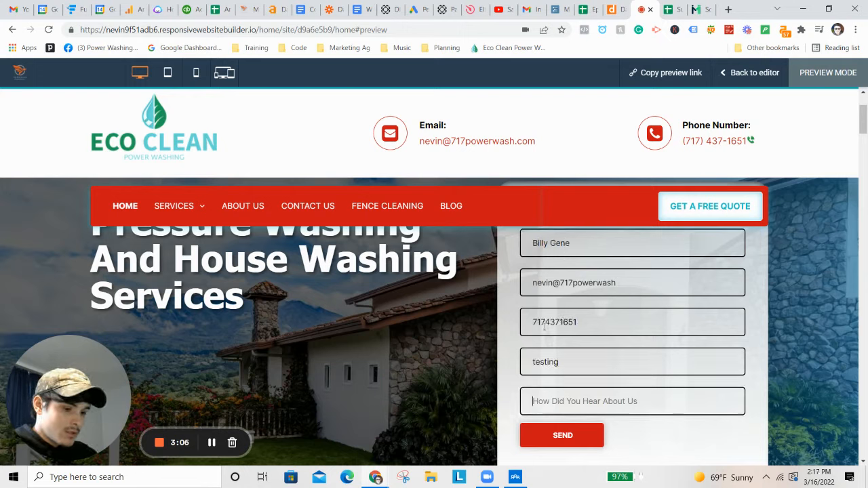
type("Google")
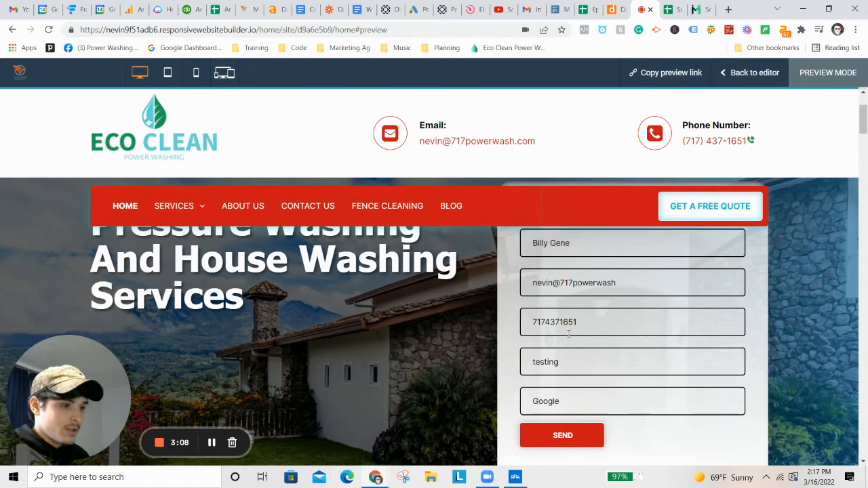
left_click(573, 432)
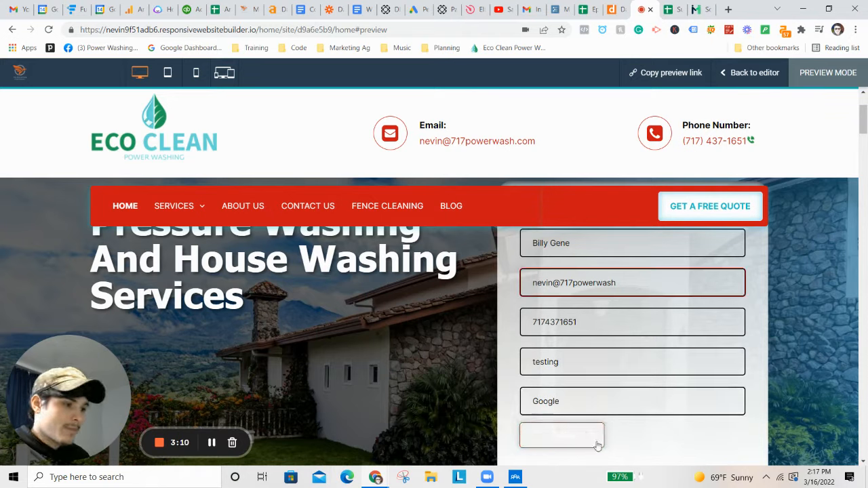
Step: Append '.com' to the incomplete email address and resubmit the quote form
left_click(638, 279)
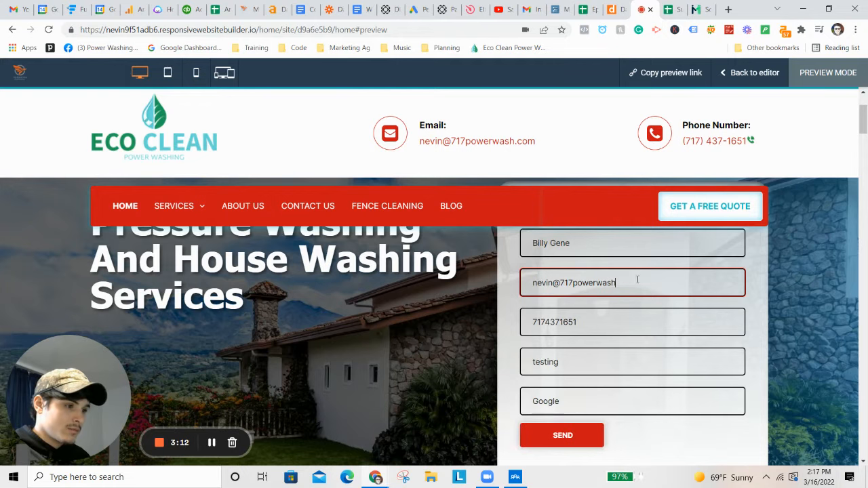
type(".com")
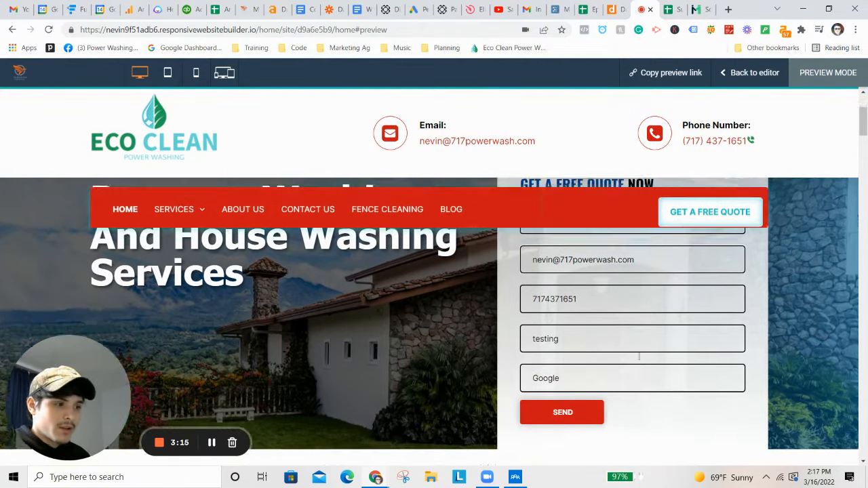
left_click(598, 437)
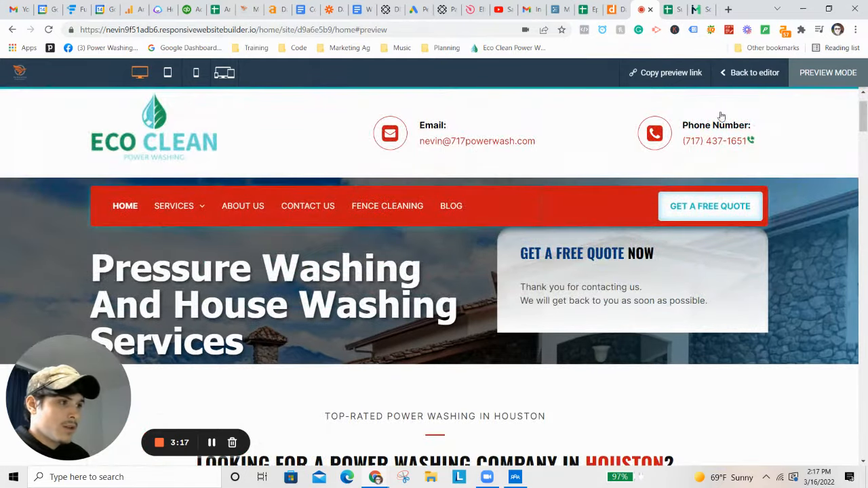
Step: In the responses spreadsheet, review each column and the new row 4 entry with source 'Google'
left_click(693, 8)
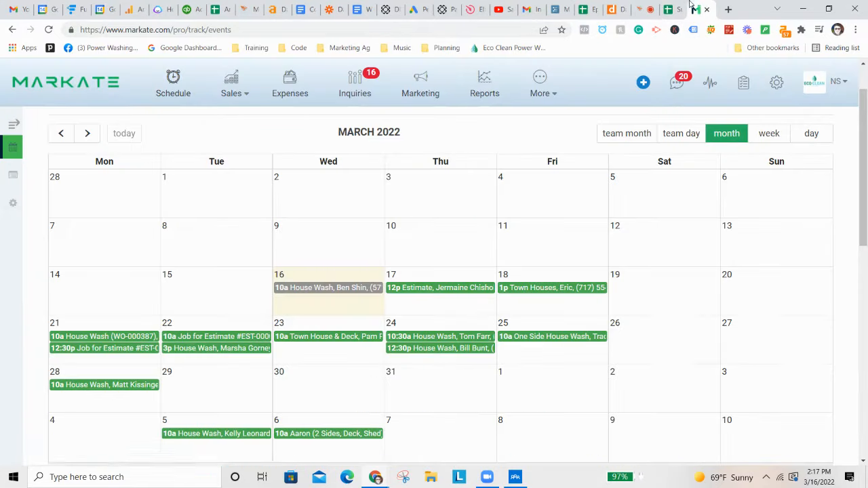
left_click(672, 9)
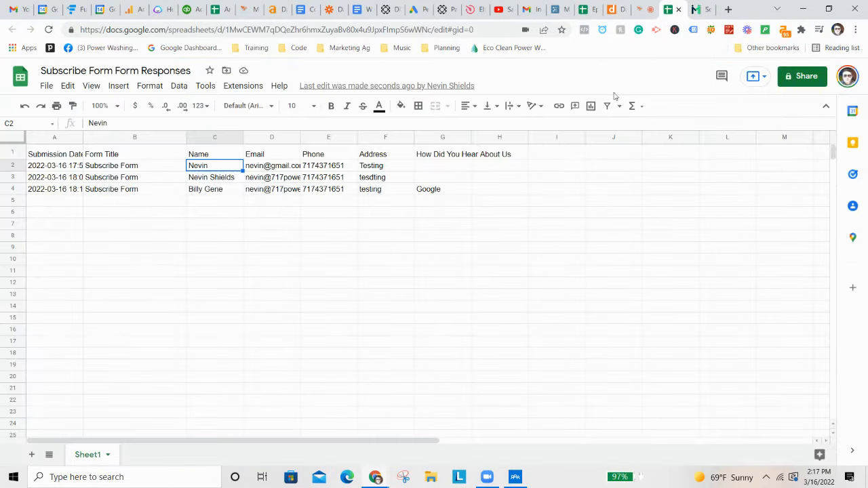
left_click(222, 190)
left_click(271, 192)
left_click(319, 182)
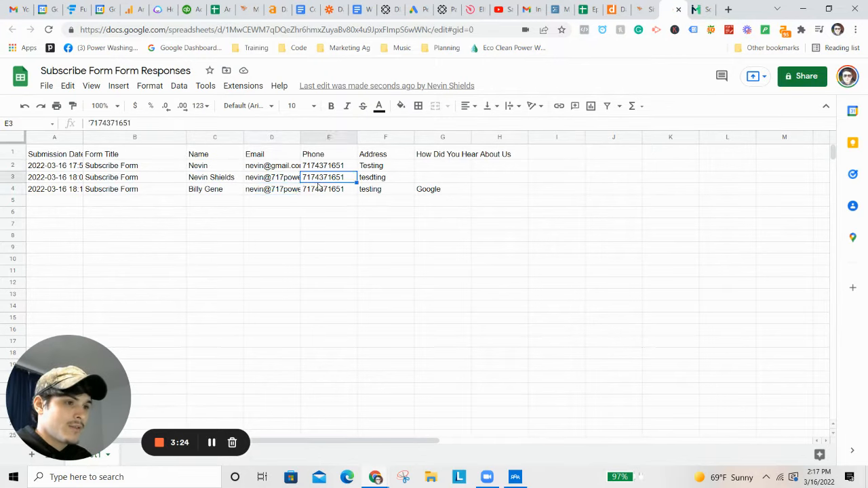
left_click(377, 193)
left_click(426, 181)
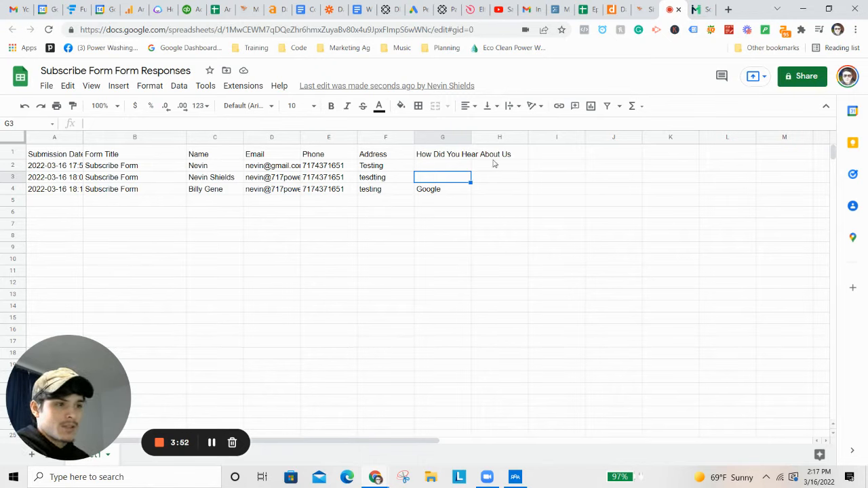
left_click(441, 189)
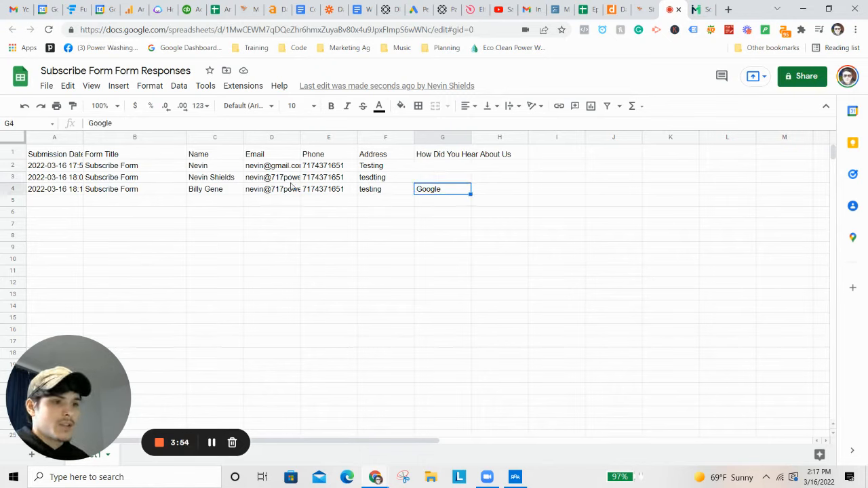
left_click(217, 190)
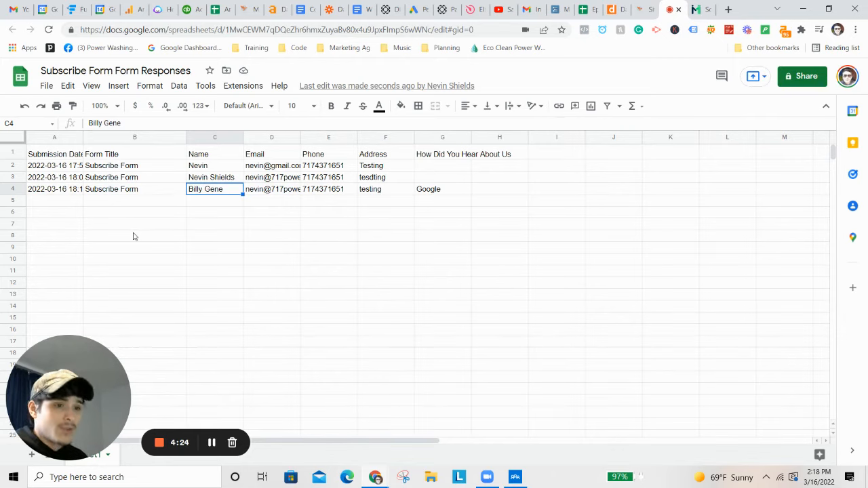
Step: Fill row 2 with light red
left_click(13, 166)
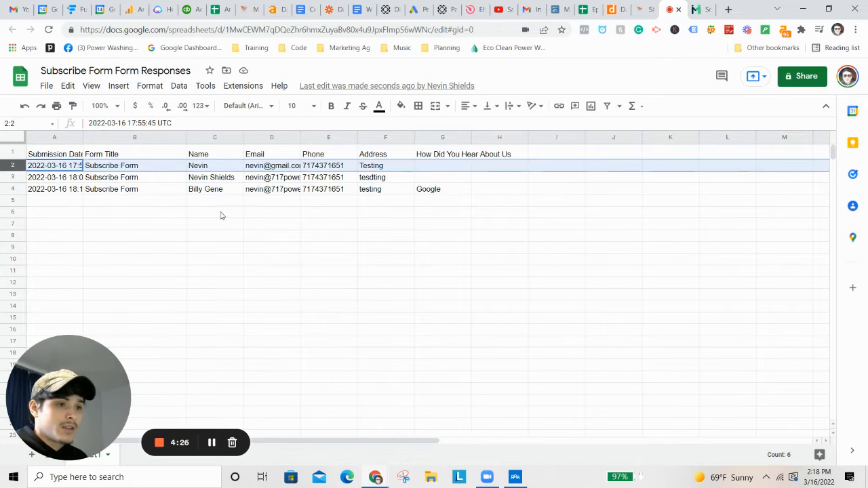
left_click(13, 179)
left_click(12, 188)
left_click(13, 177)
left_click(11, 166)
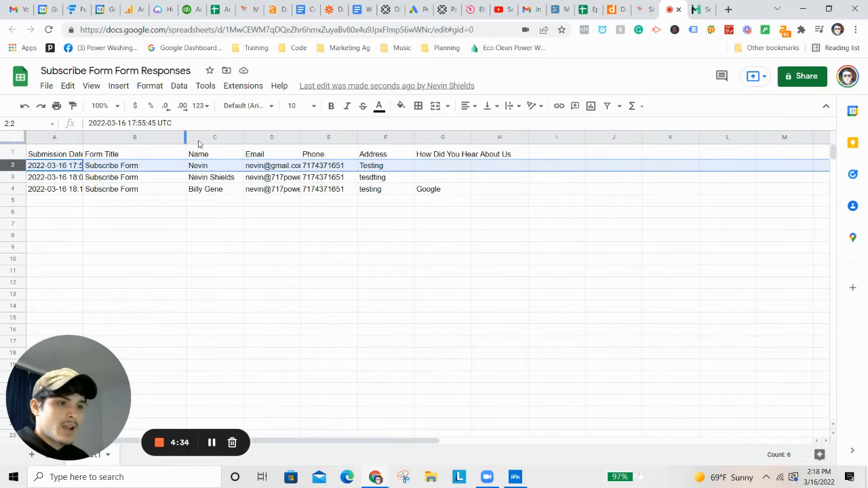
left_click(401, 107)
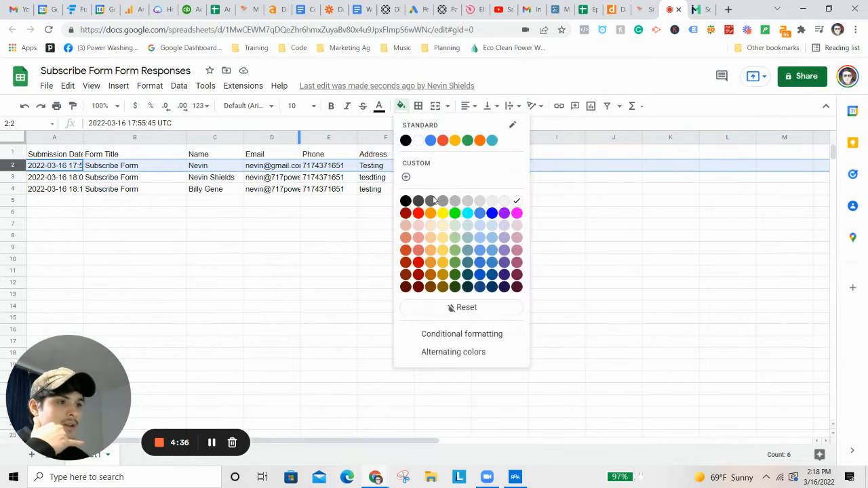
left_click(418, 250)
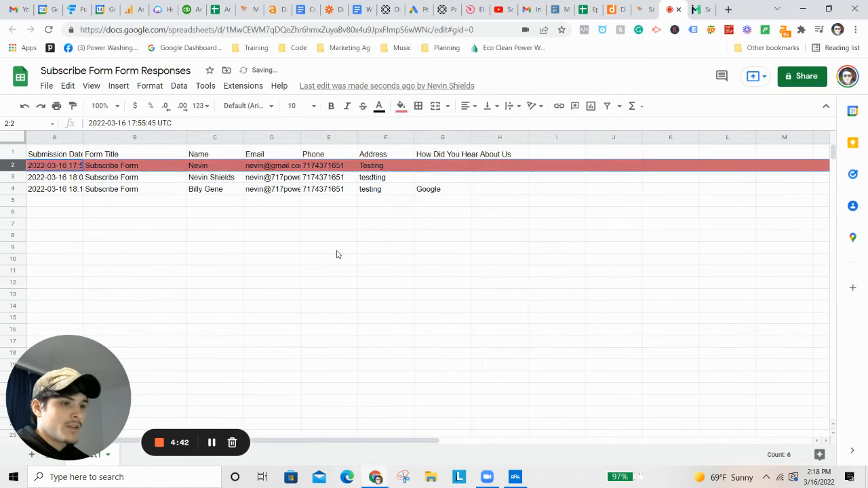
left_click(337, 249)
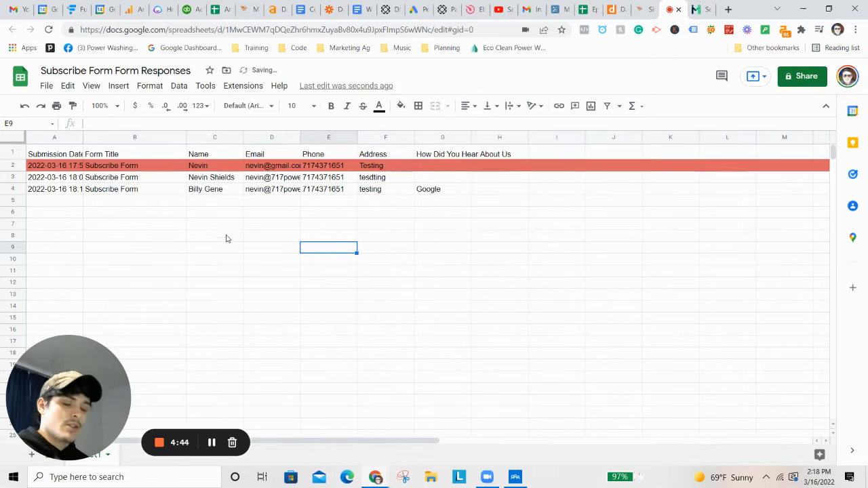
Step: Fill row 3 with light yellow
left_click(13, 177)
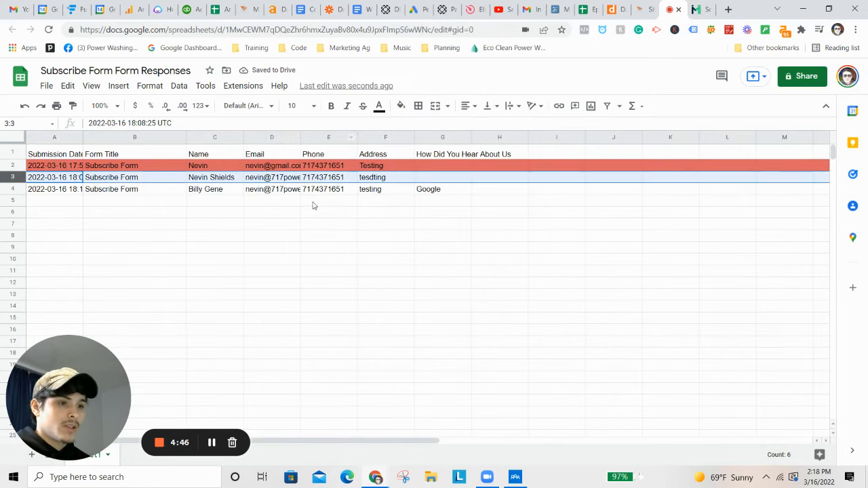
left_click(401, 106)
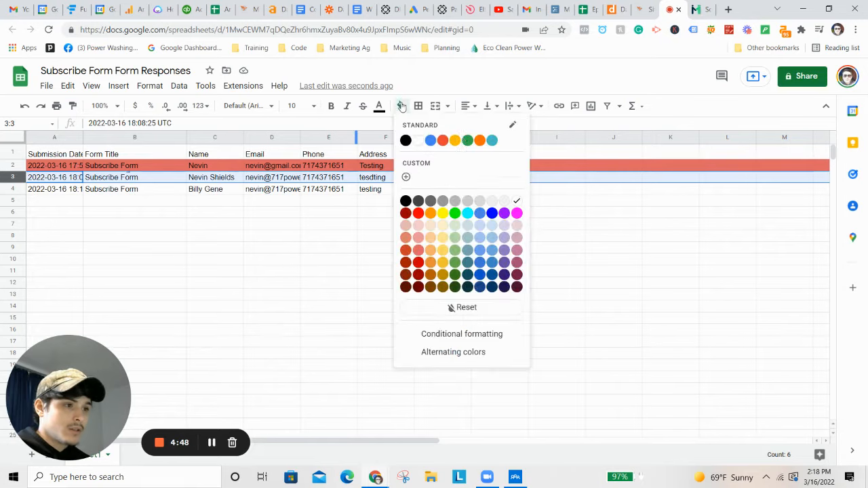
left_click(444, 238)
left_click(203, 258)
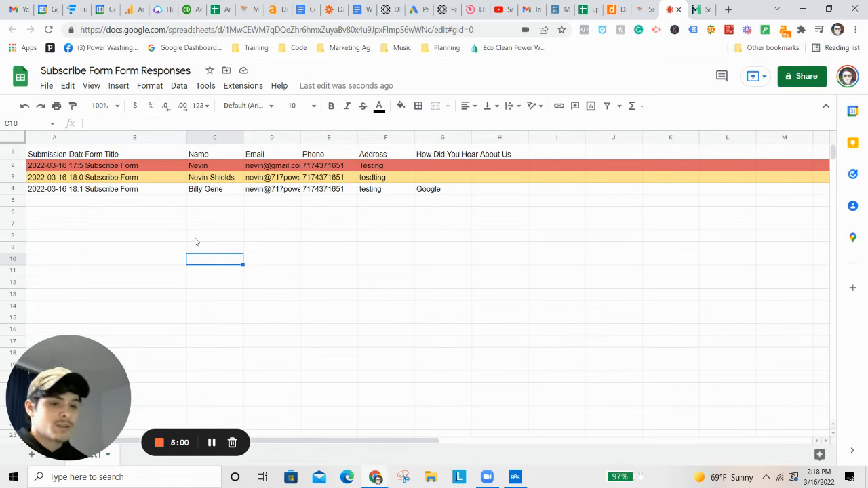
Step: Fill row 4 with light green
left_click(10, 188)
left_click(401, 105)
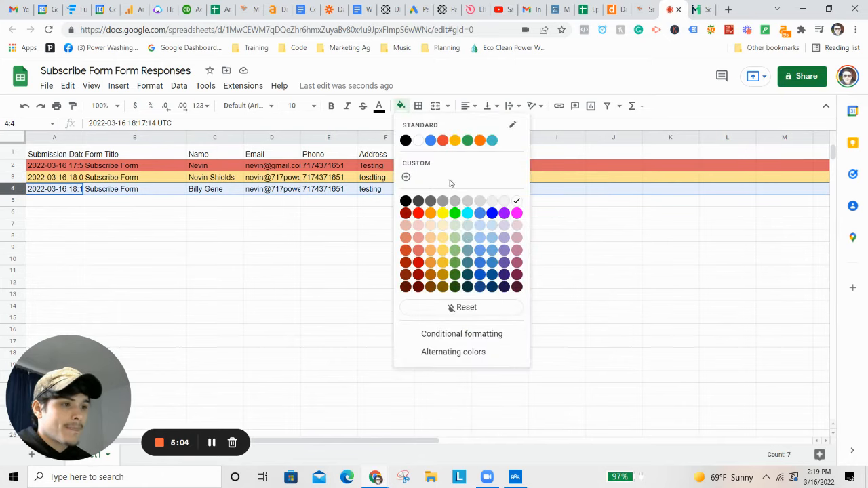
left_click(453, 253)
left_click(370, 273)
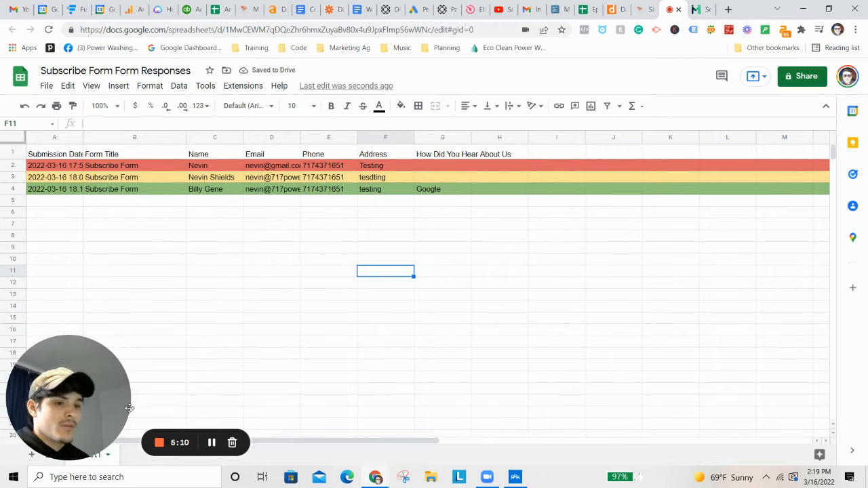
left_click_drag(91, 393, 93, 341)
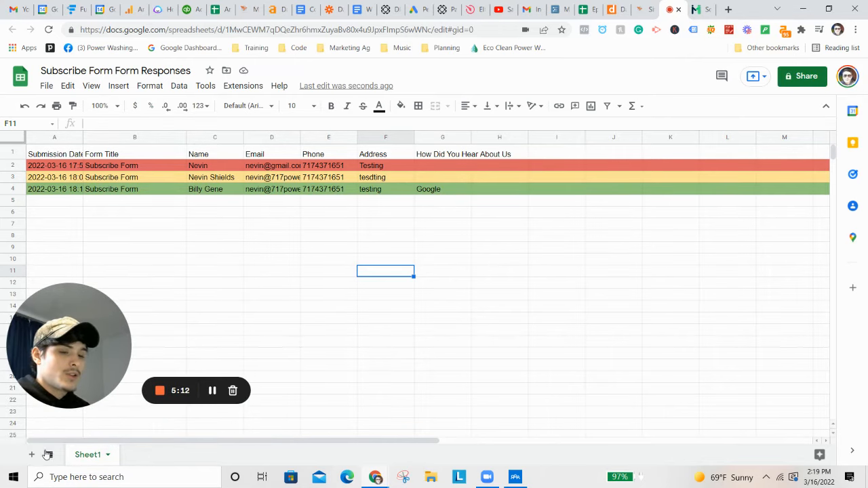
Step: Switch back to the Eco Clean site preview tab showing the thank-you message
left_click_drag(90, 340, 90, 393)
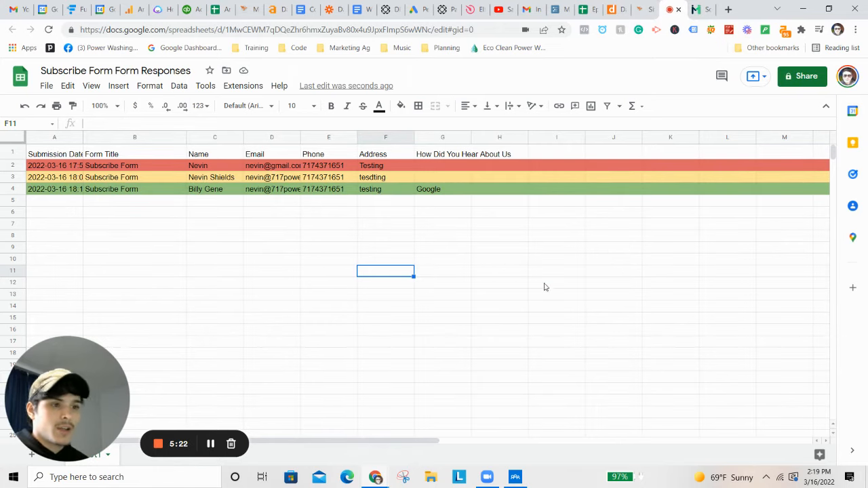
left_click(642, 9)
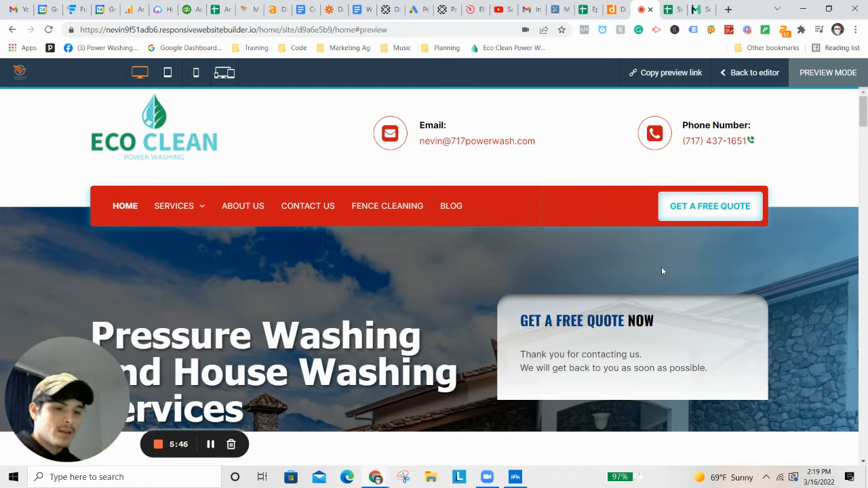
Step: Exit preview mode back to the Home page editor
scroll(661, 269, "down", 1)
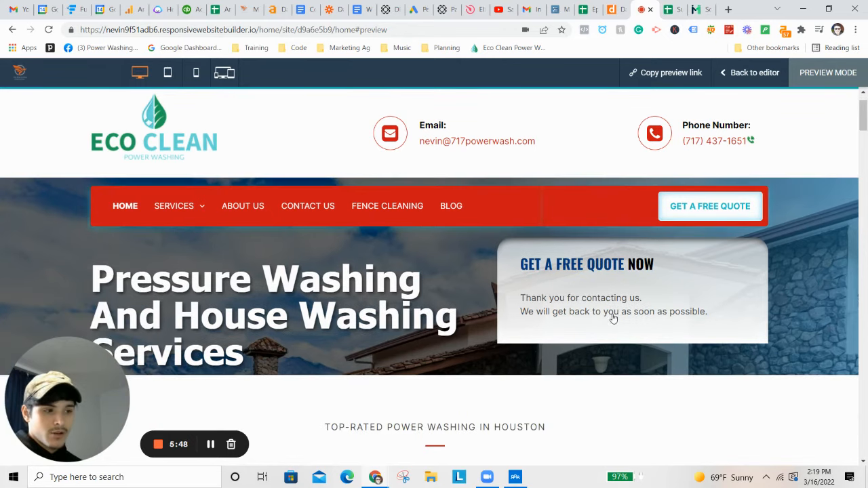
left_click(747, 73)
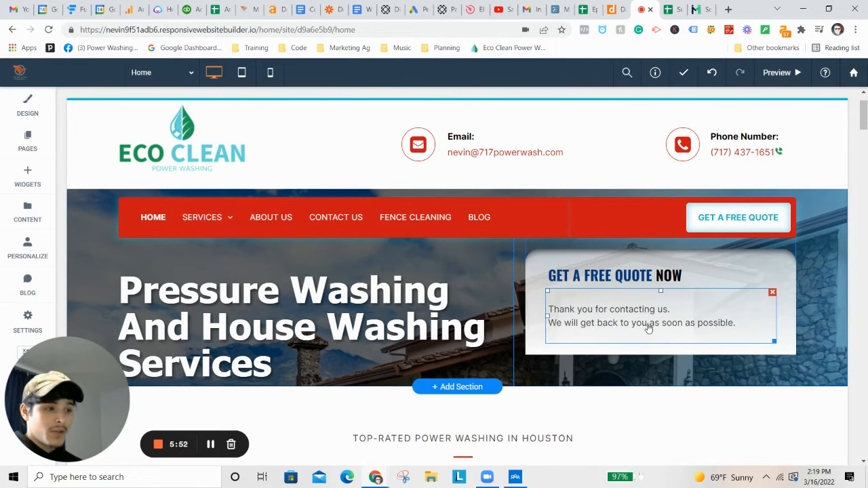